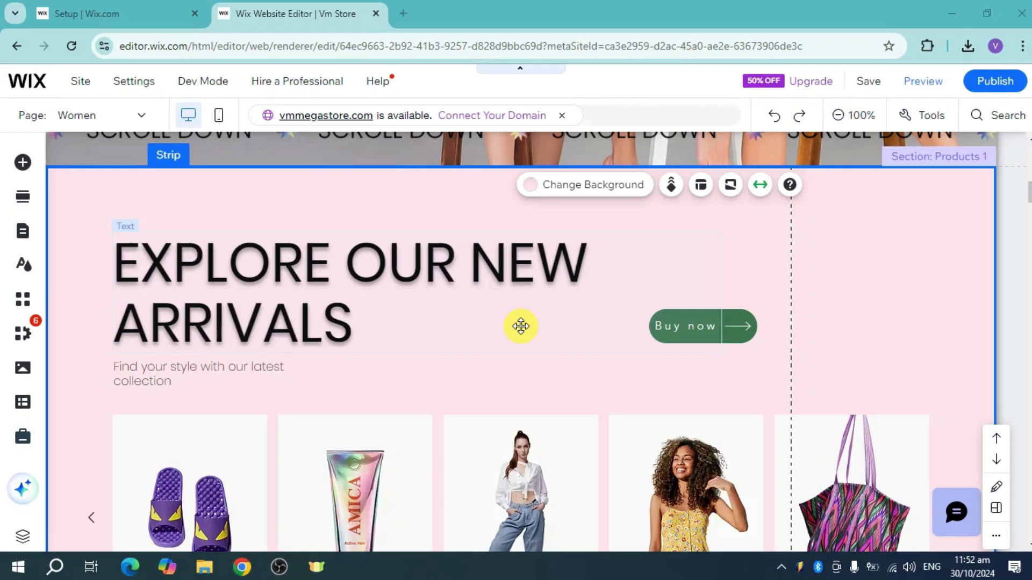
Select the 'EXPLORE OUR NEW ARRIVALS' heading text box on the canvas.
left_click(301, 297)
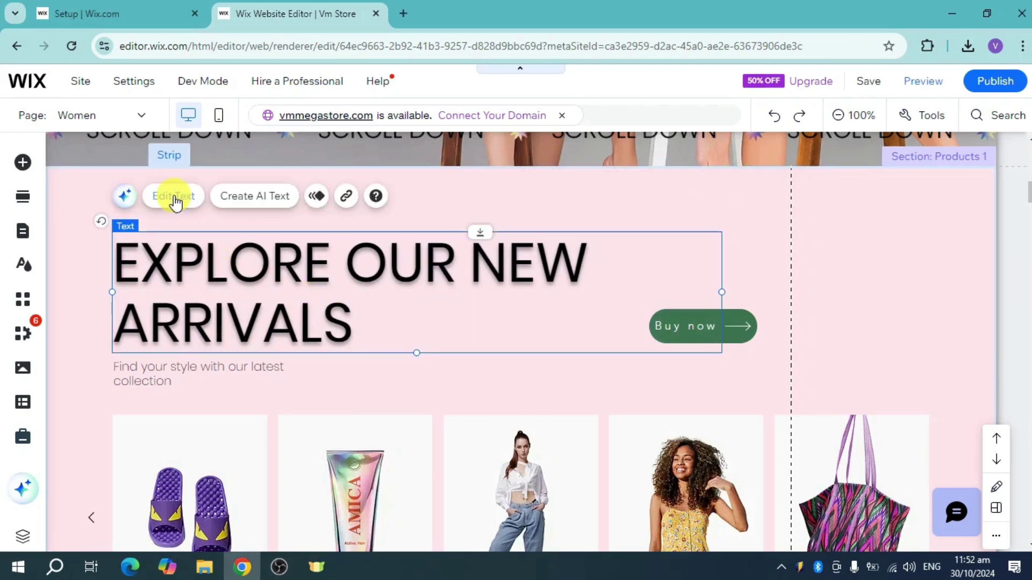
Start editing the heading to bring up its Text Settings panel.
left_click(174, 198)
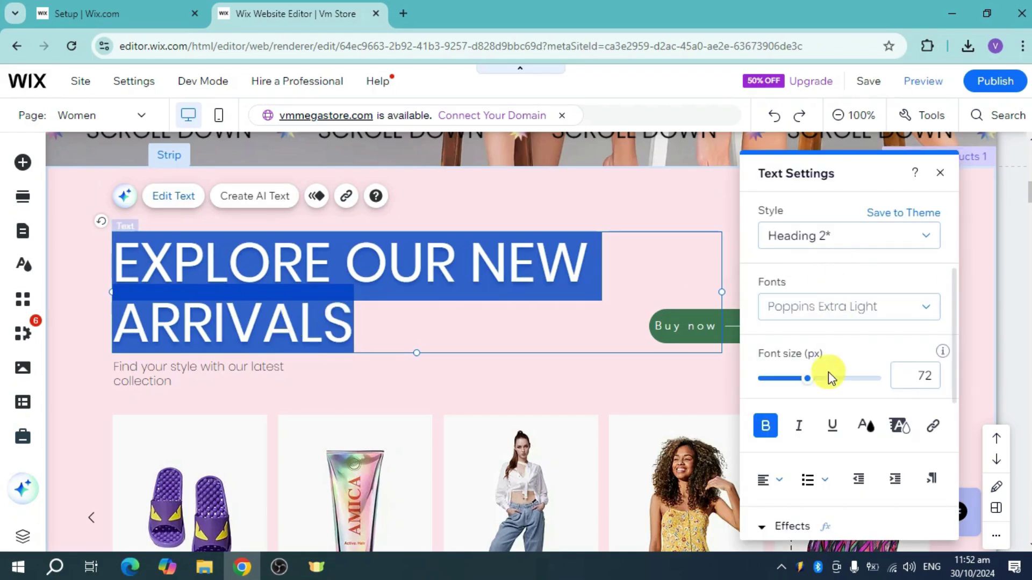
scroll(831, 379, "down", 2)
scroll(806, 400, "down", 1)
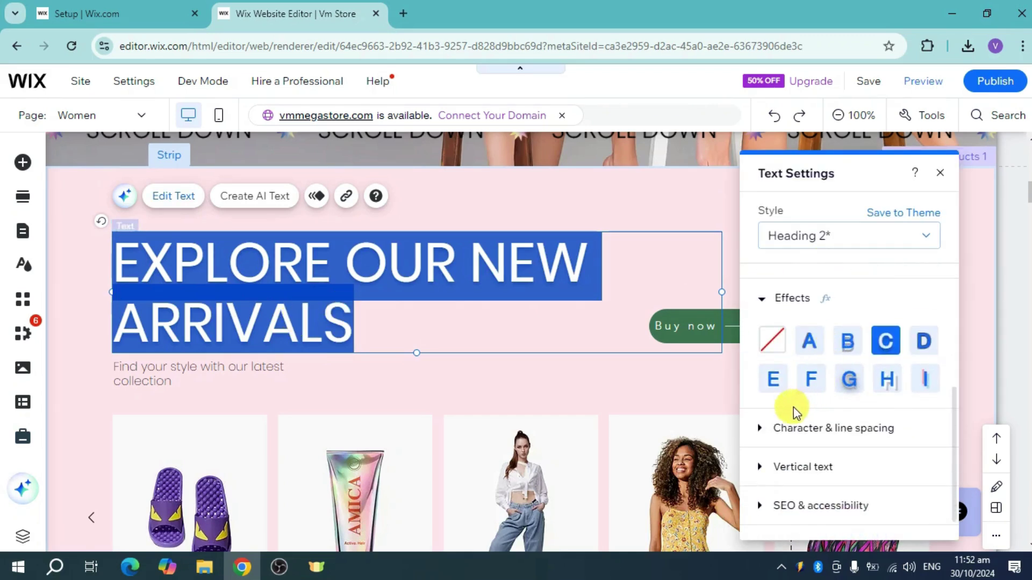
Expand Character & line spacing, raise the line spacing to 1.9, then lower it to 0.9.
left_click(761, 434)
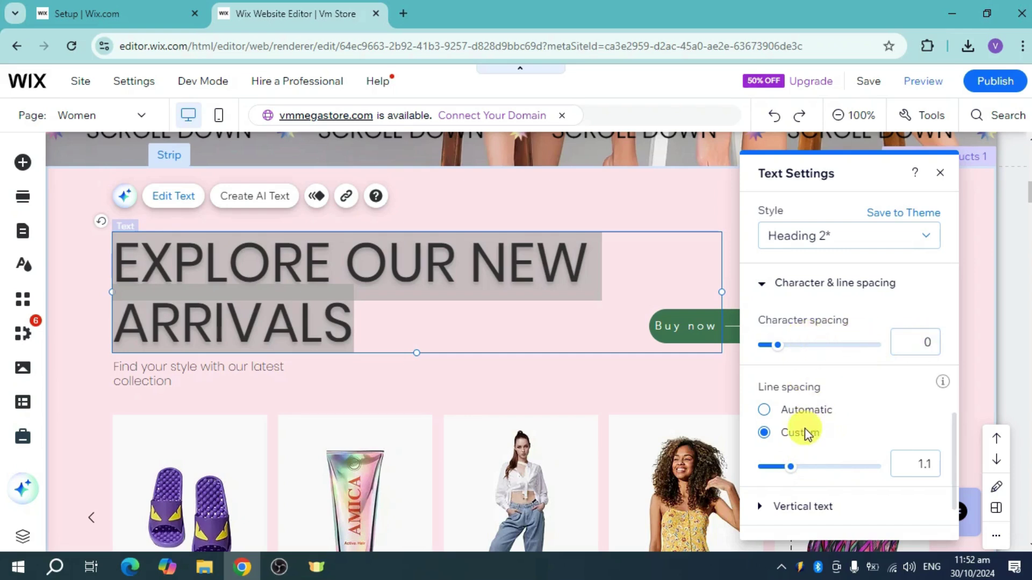
left_click_drag(794, 468, 825, 468)
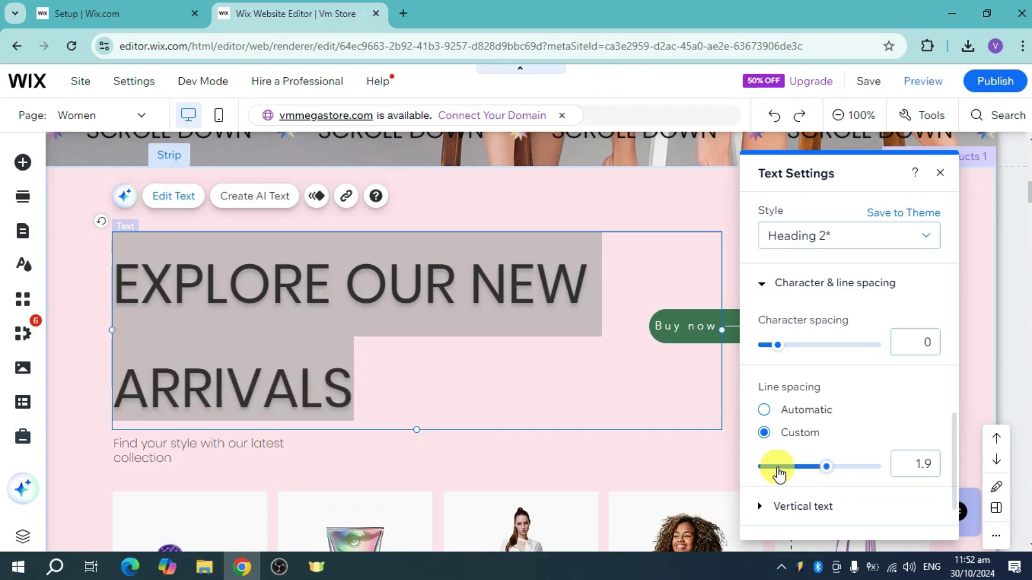
left_click(778, 474)
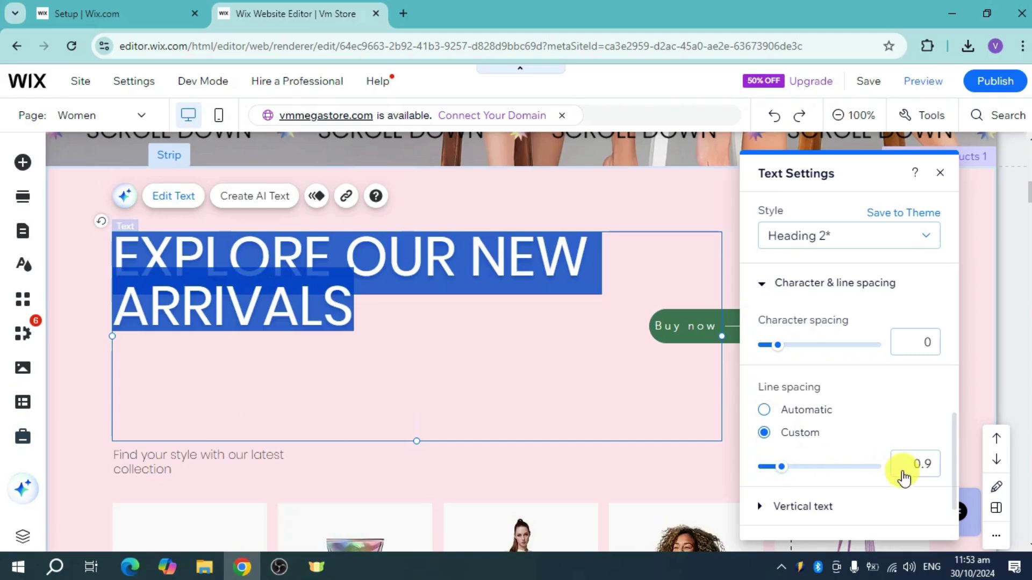
Select the Line spacing value field to enter an exact value of 1.
left_click(904, 472)
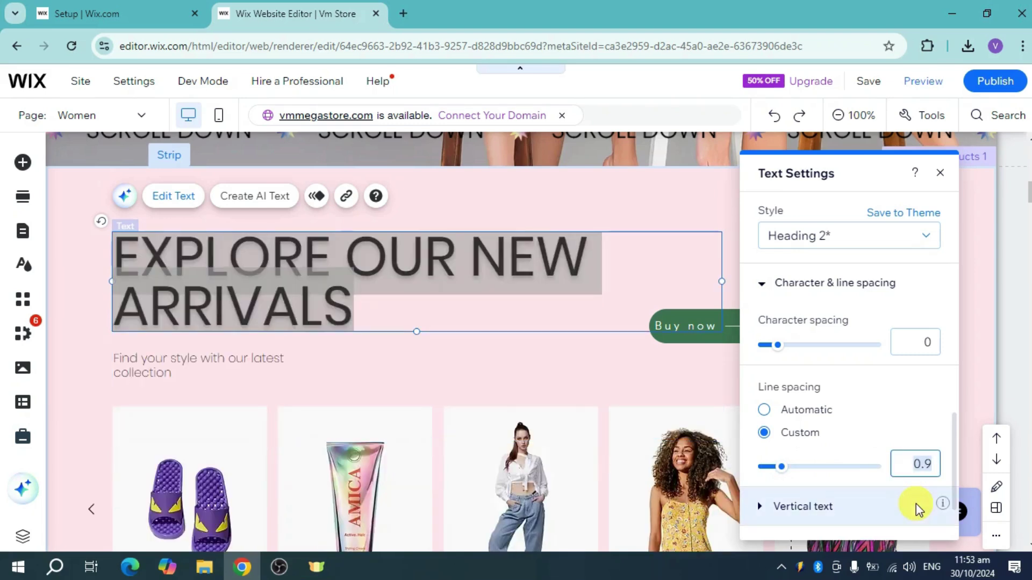
type("1")
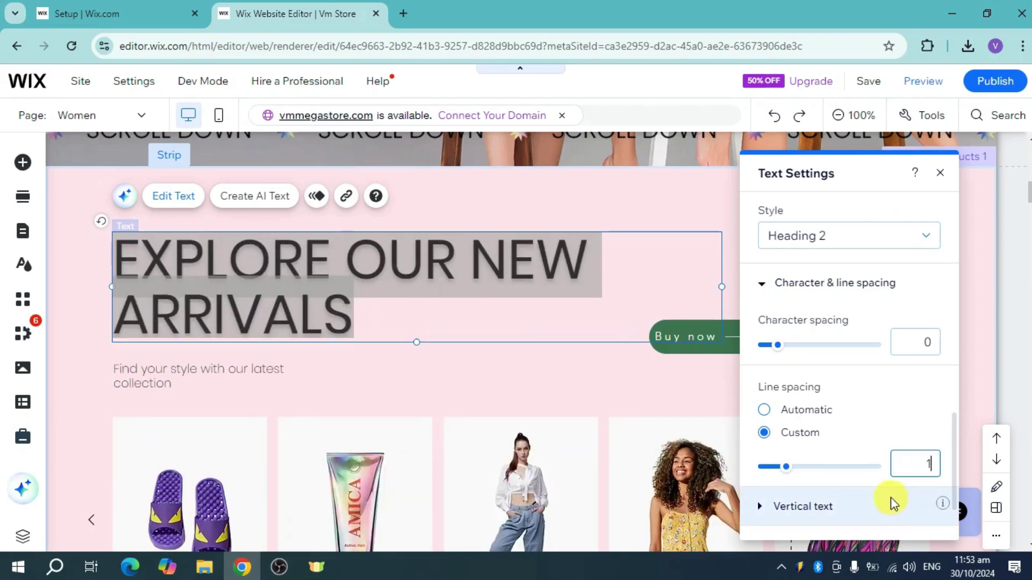